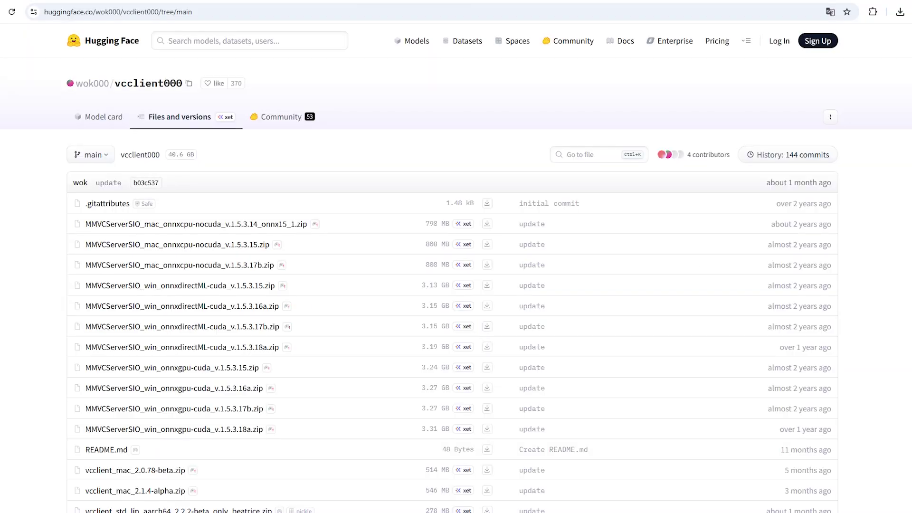
- Find vcclient_win_cuda_2.1.4-alpha.zip (3.76 GB) in the file list and start its download
scroll(451, 266, "down", 4)
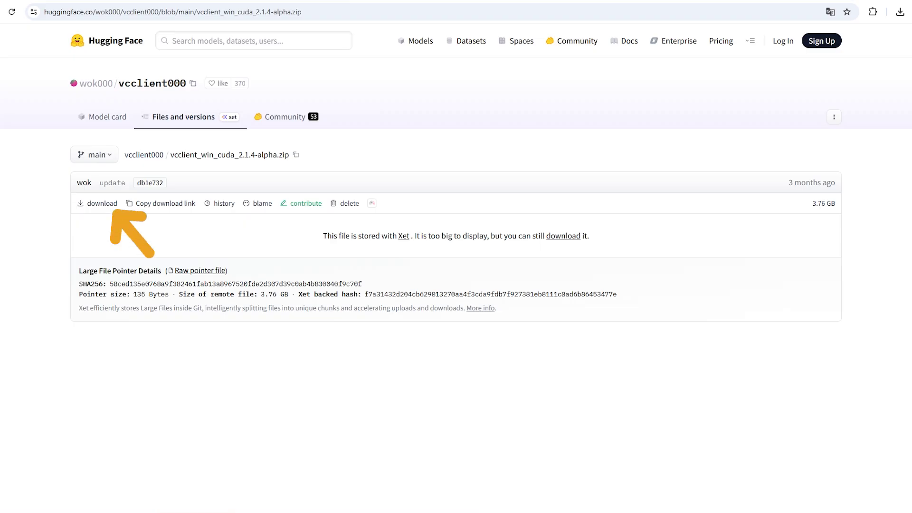
left_click(101, 203)
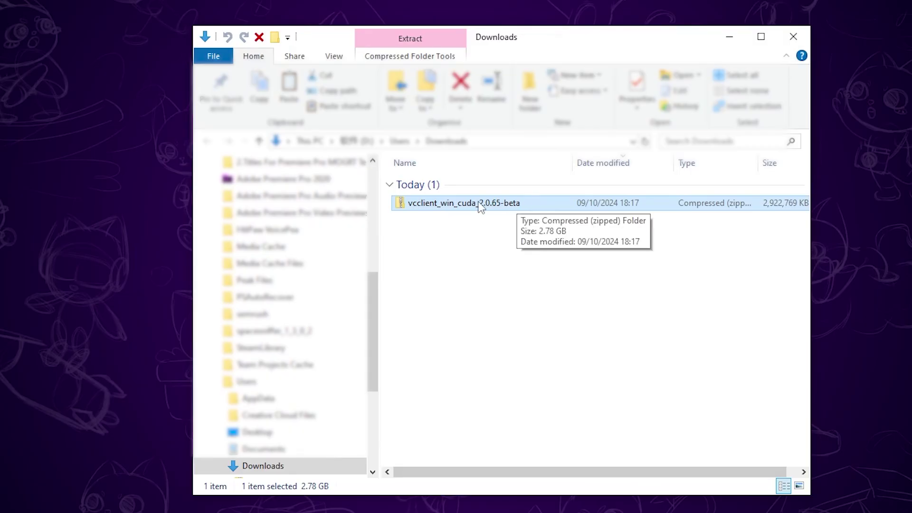
- Extract the vcclient_win_cuda_2.0.65-beta zip with 7-Zip and copy the extracted folder
right_click(478, 203)
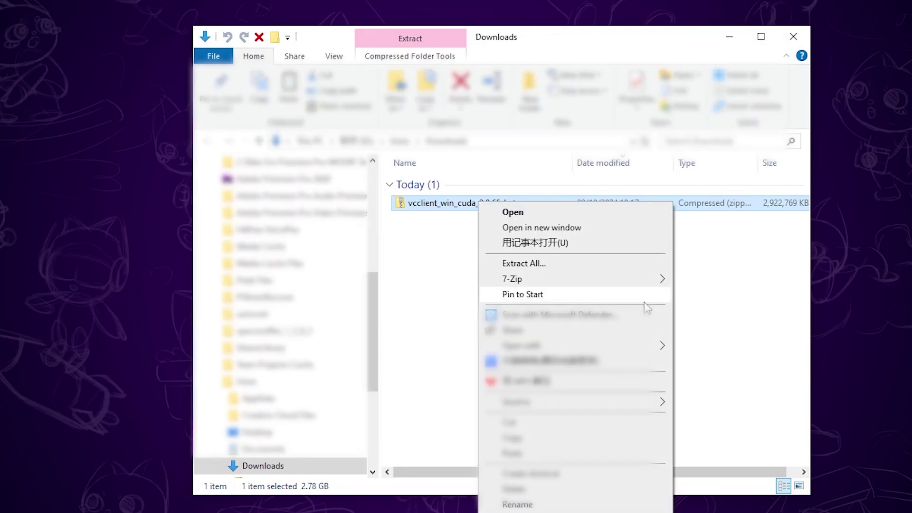
mouse_move(662, 278)
left_click(713, 342)
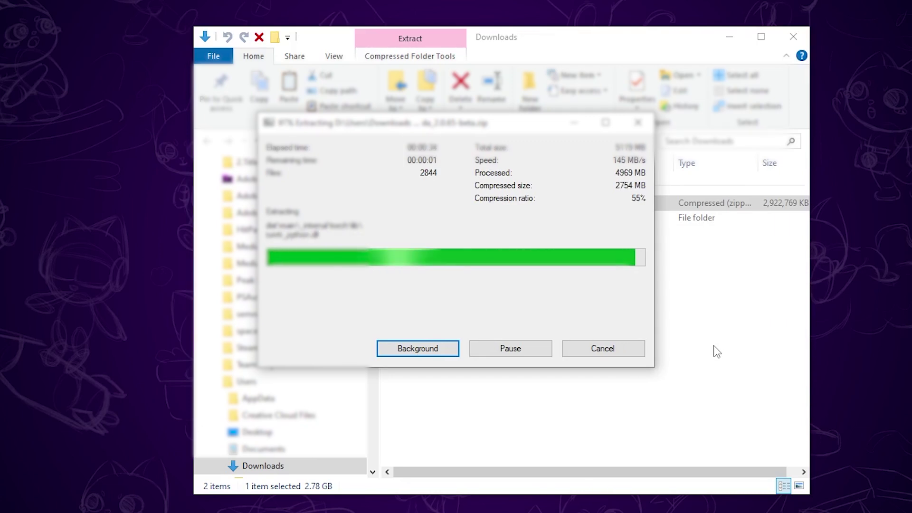
left_click(443, 221)
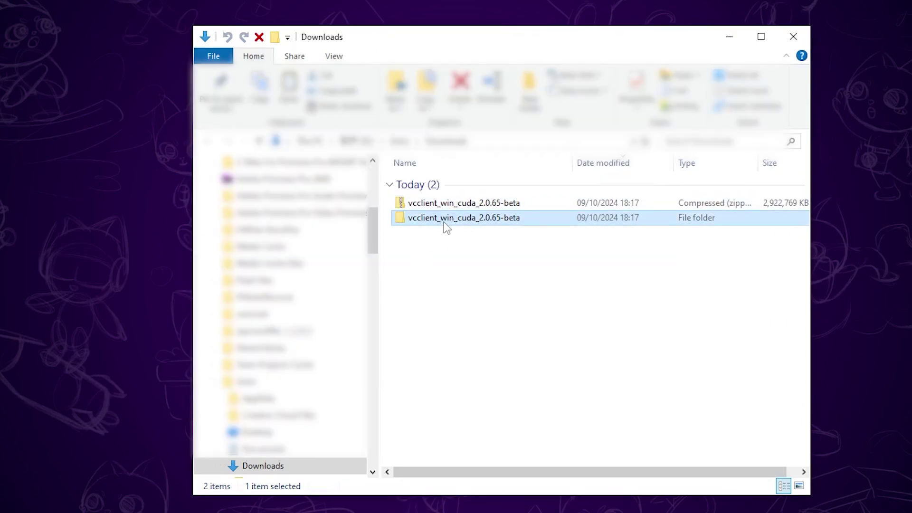
right_click(444, 222)
left_click(477, 453)
- Create a new folder on the desktop
right_click(120, 141)
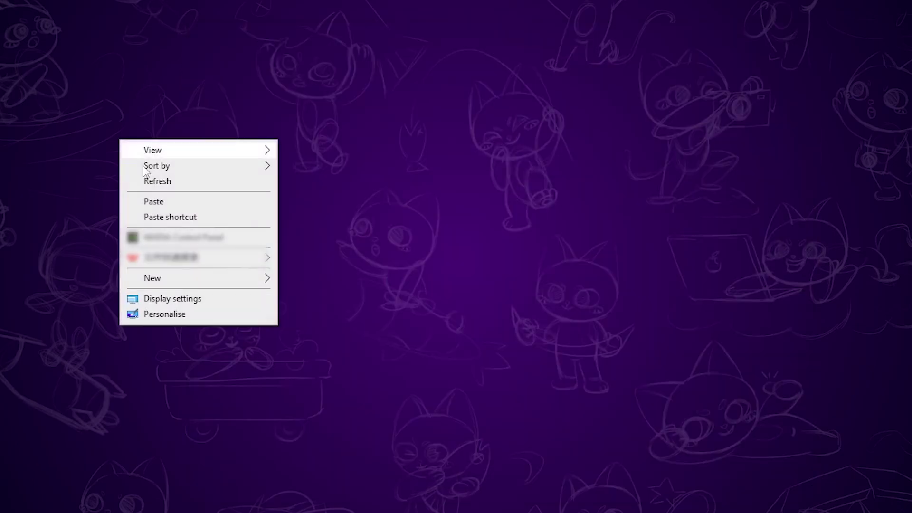
mouse_move(266, 278)
left_click(330, 280)
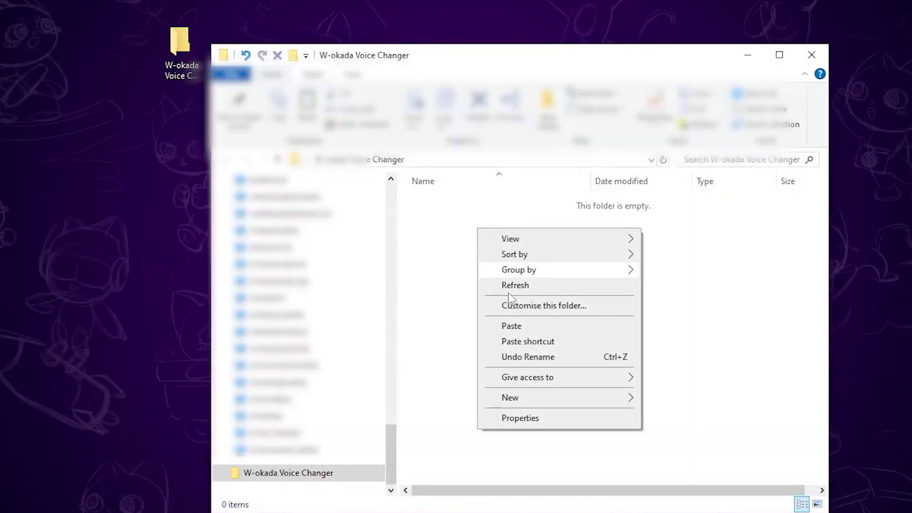
- Paste the vcclient folder into W-okada Voice Changer and delete the zip and folder from Downloads
left_click(517, 329)
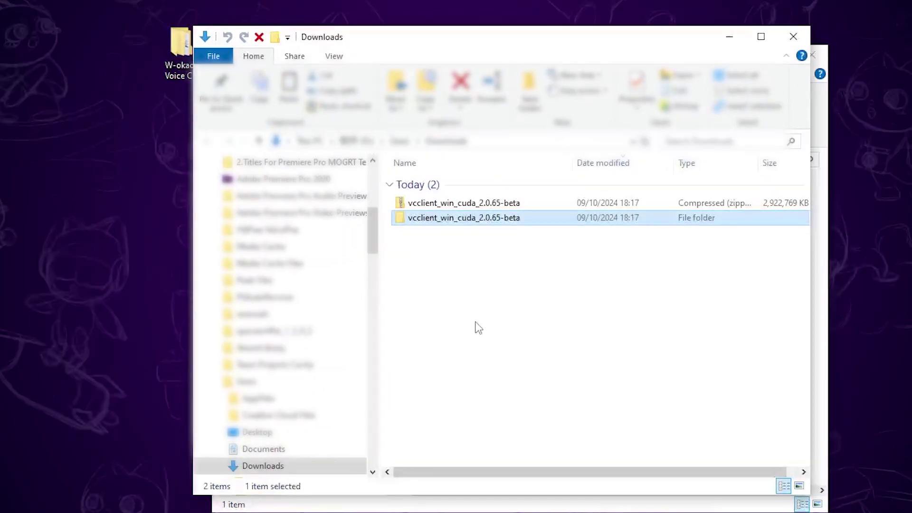
left_click(474, 325)
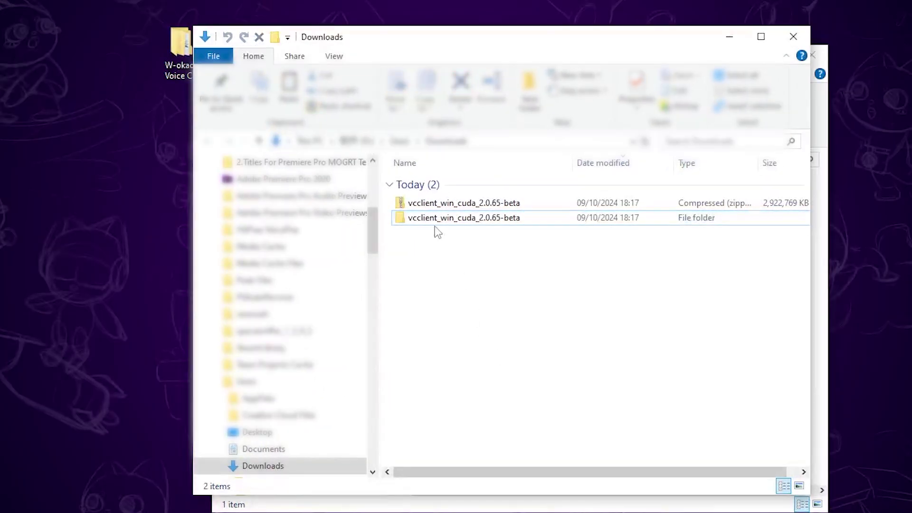
left_click_drag(498, 255, 431, 204)
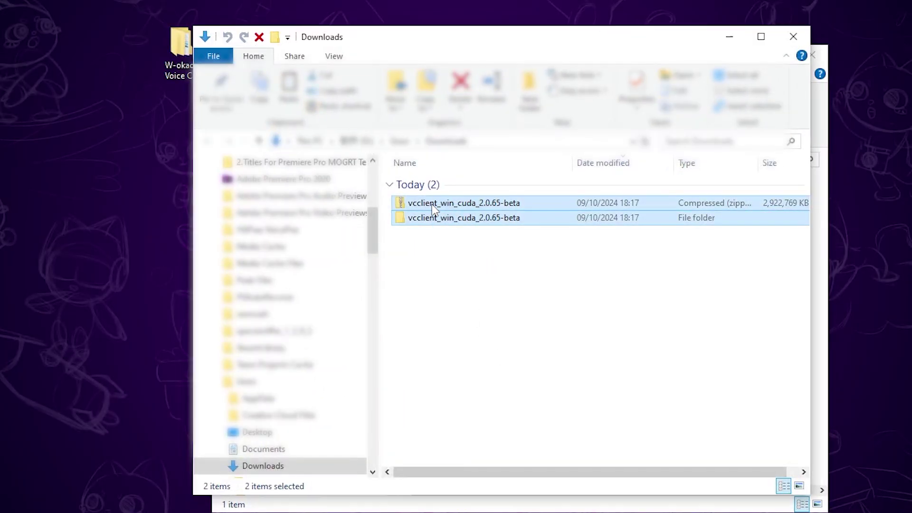
key("Delete")
left_click(525, 265)
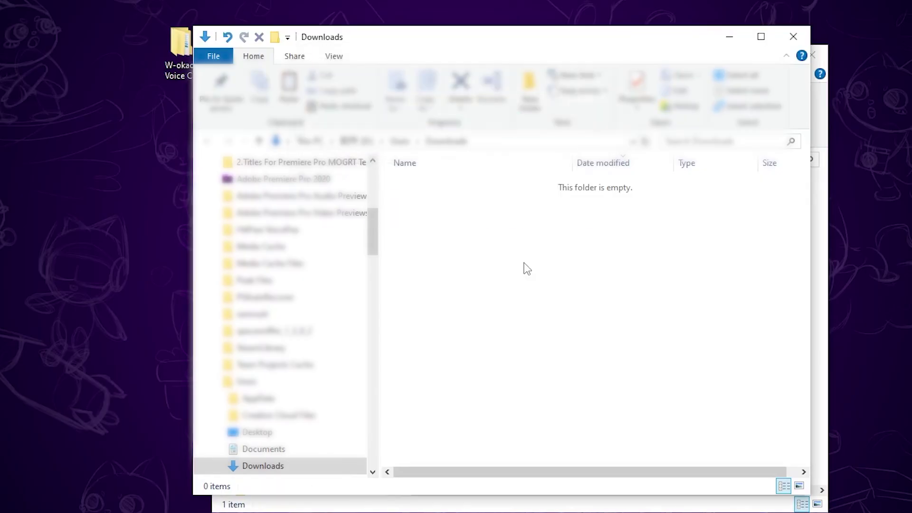
key("alt+F4")
- Create a desktop shortcut to start_http from vcclient_win_cuda_2.0.65-beta > dist > main
double_click(472, 202)
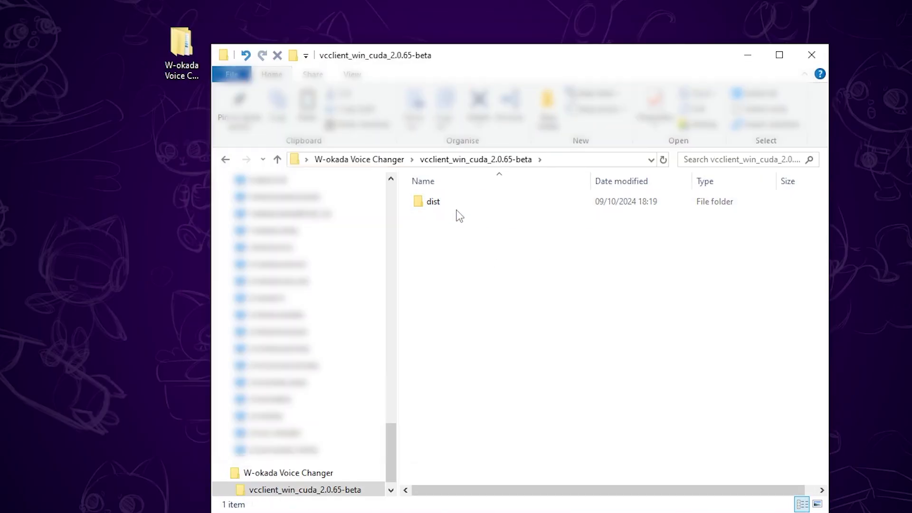
double_click(455, 204)
double_click(455, 203)
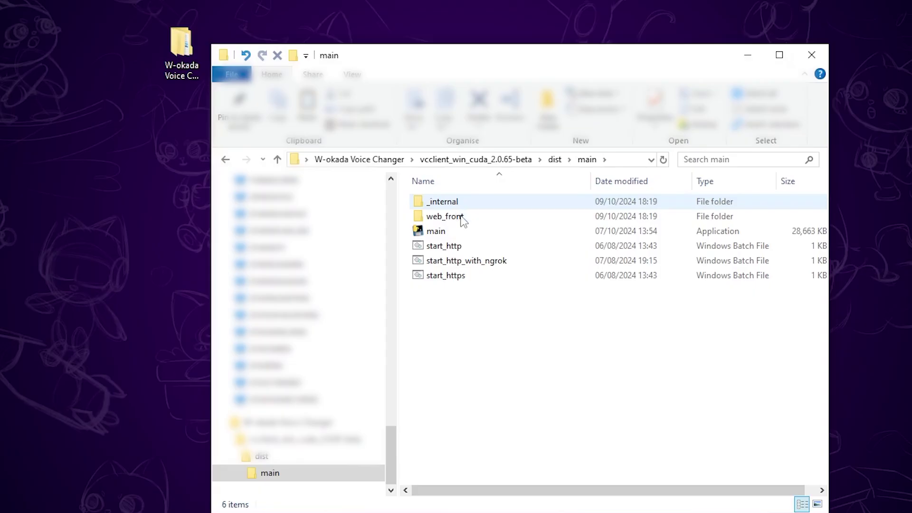
right_click(460, 249)
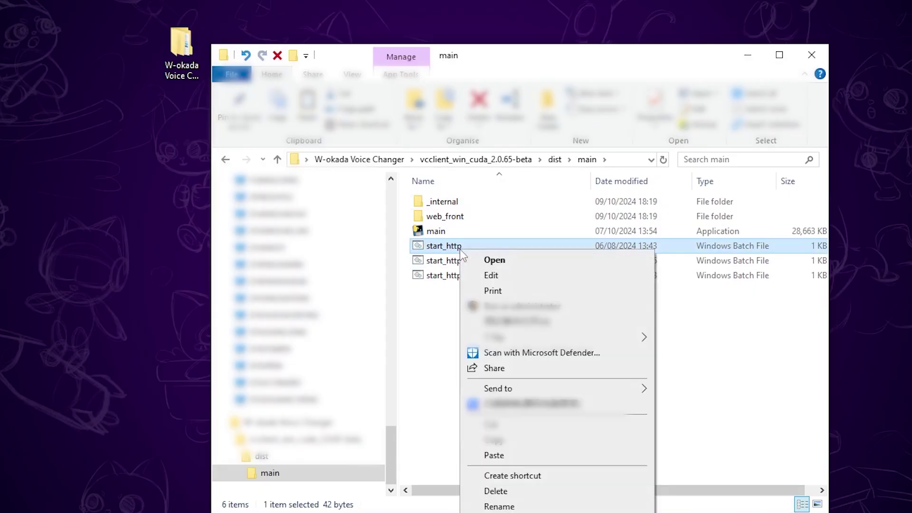
mouse_move(523, 388)
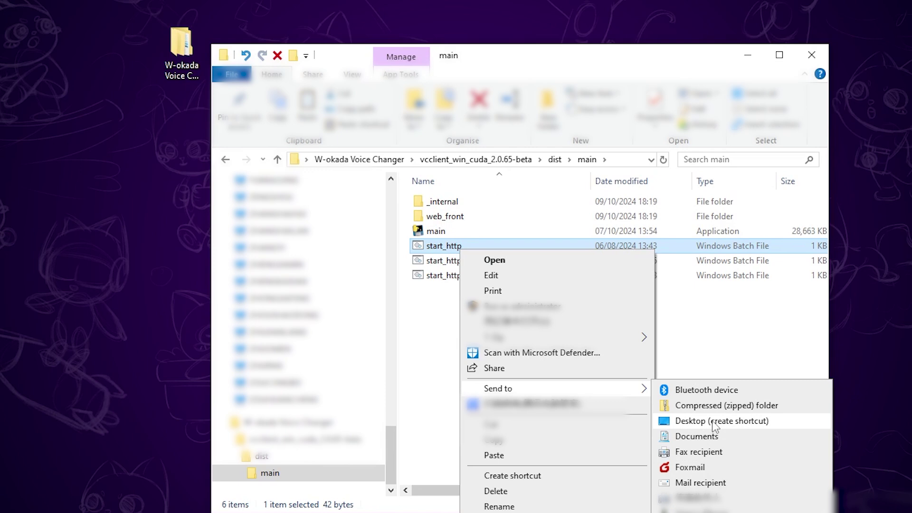
left_click(715, 421)
- Rename the new desktop shortcut to 'W-okada voice changer'
left_click(750, 59)
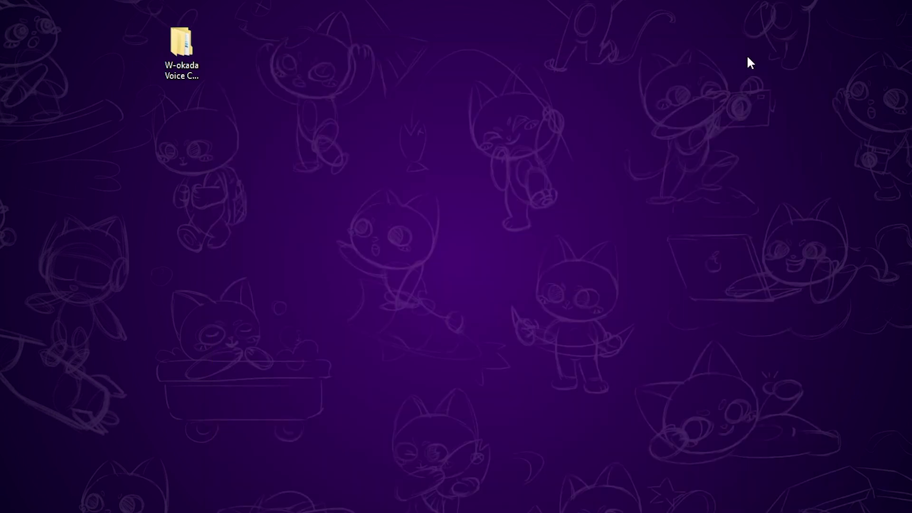
left_click(190, 104)
key("F2")
type("W-okada voice")
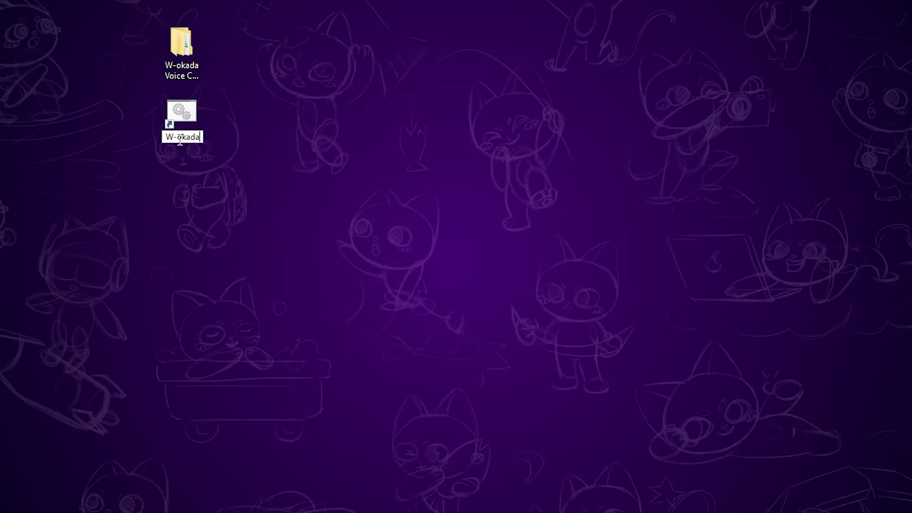
type(" changer")
key("Return")
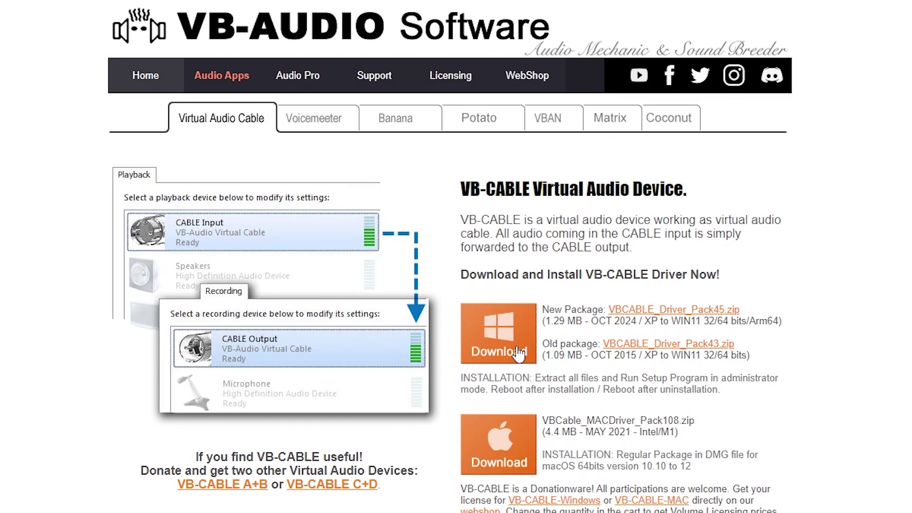
- Download the Windows VBCABLE_Driver_Pack45 zip from the VB-CABLE page
left_click(519, 354)
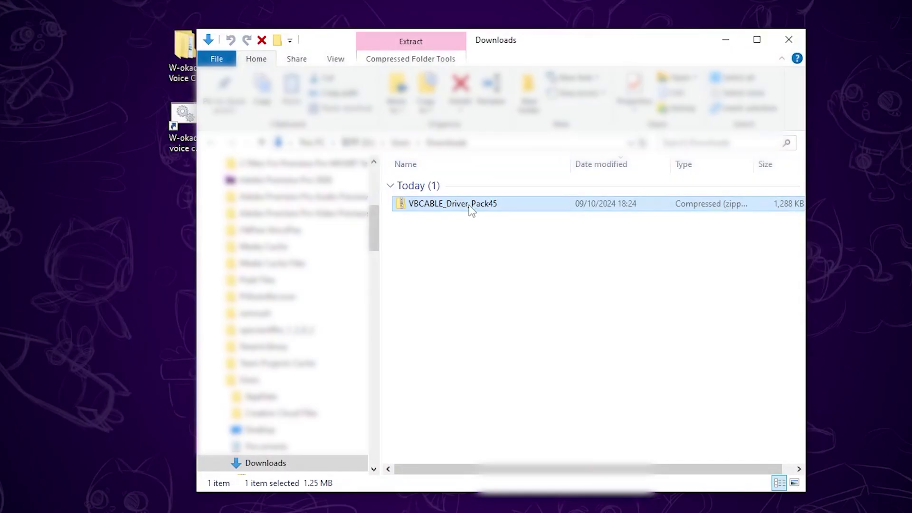
- Extract the VBCABLE_Driver_Pack45 zip with 7-Zip and copy the extracted folder
right_click(469, 205)
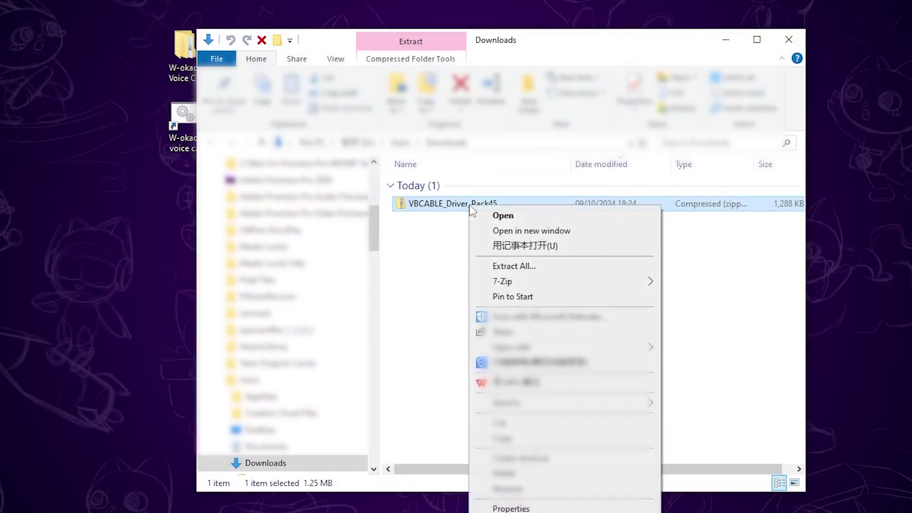
mouse_move(651, 282)
left_click(722, 344)
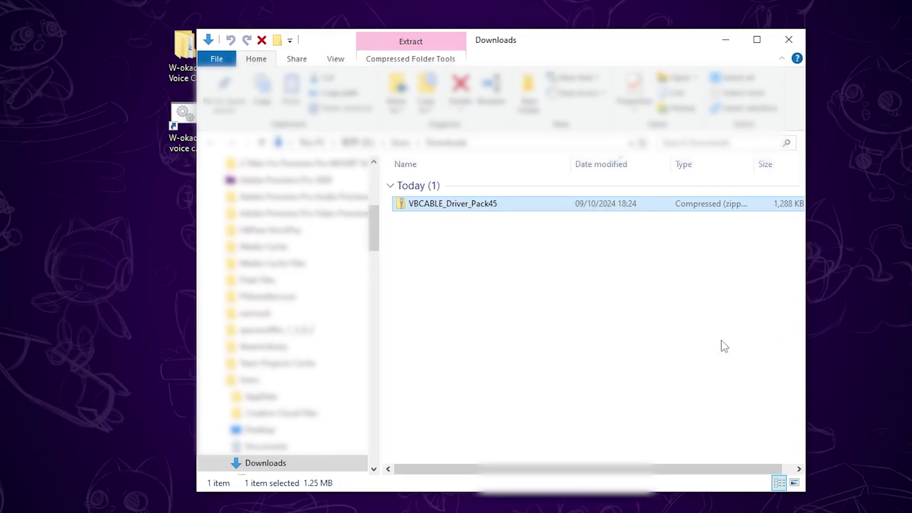
right_click(445, 221)
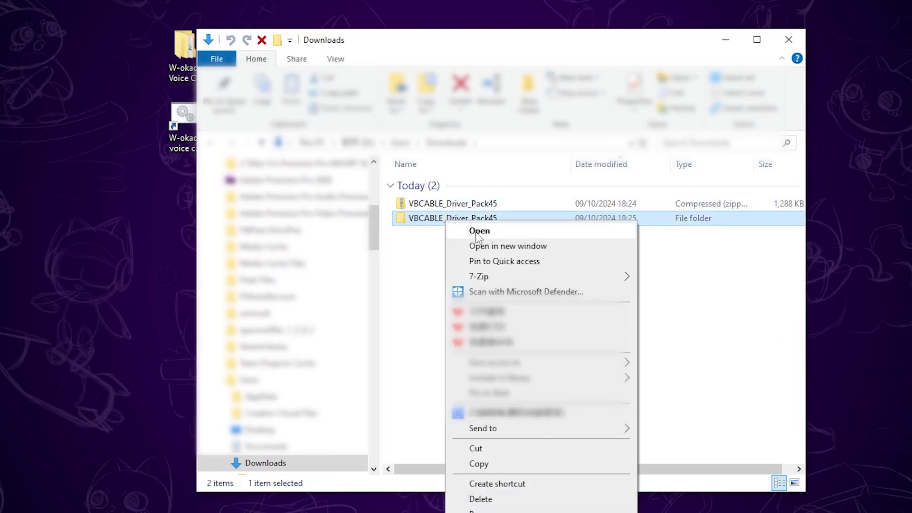
left_click(479, 463)
- Paste the VBCABLE_Driver_Pack45 folder into the W-okada Voice Changer desktop folder
left_click(725, 40)
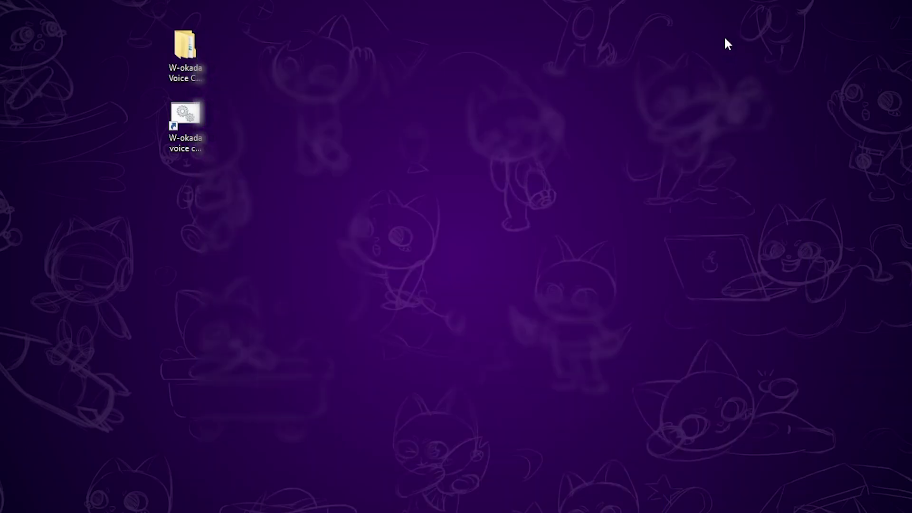
double_click(185, 51)
right_click(490, 242)
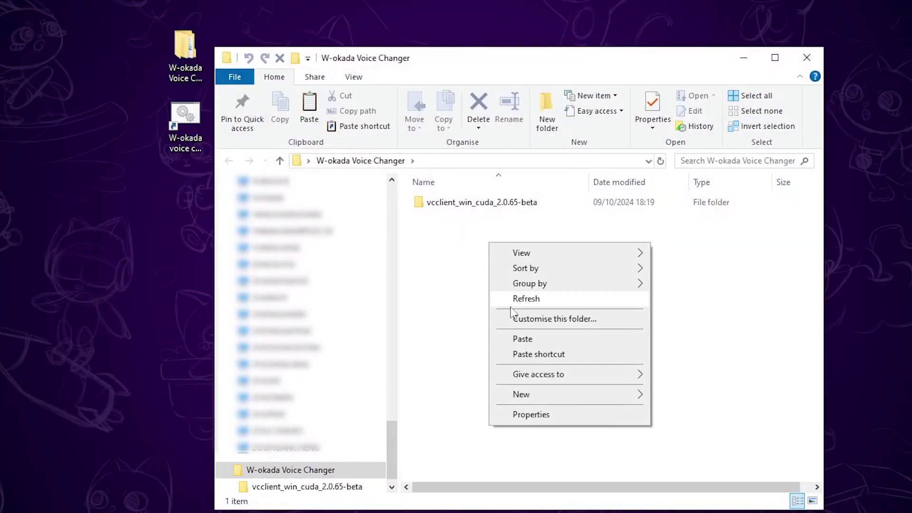
left_click(523, 339)
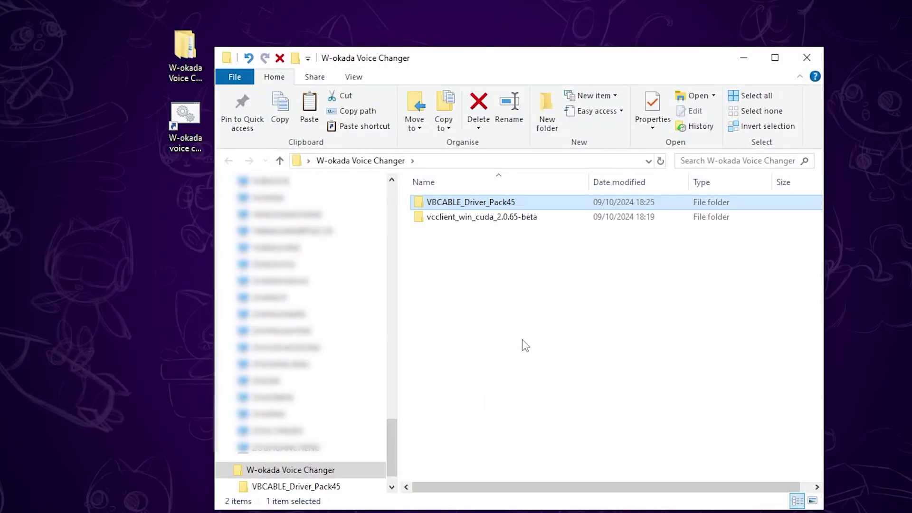
- Install the driver by running VBCABLE_Setup_x64 as administrator, then launch the W-okada voice changer shortcut
double_click(473, 208)
scroll(474, 360, "down", 4)
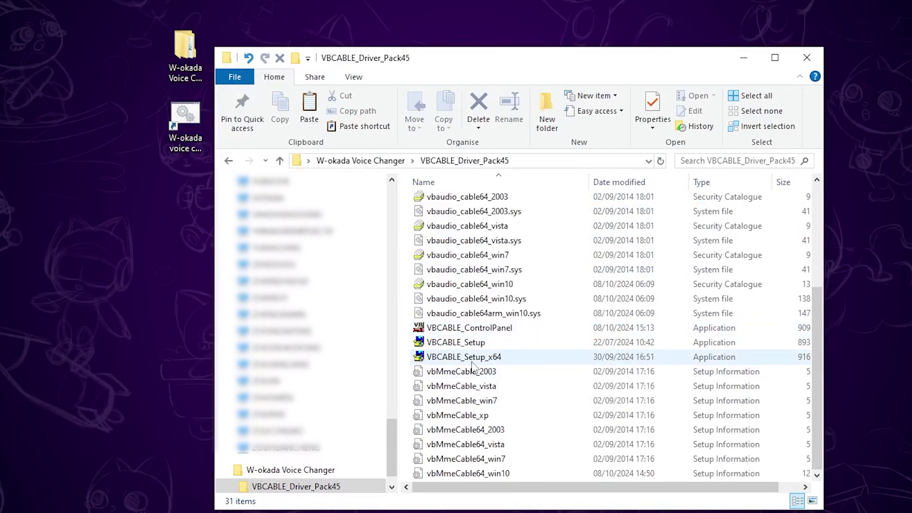
right_click(475, 359)
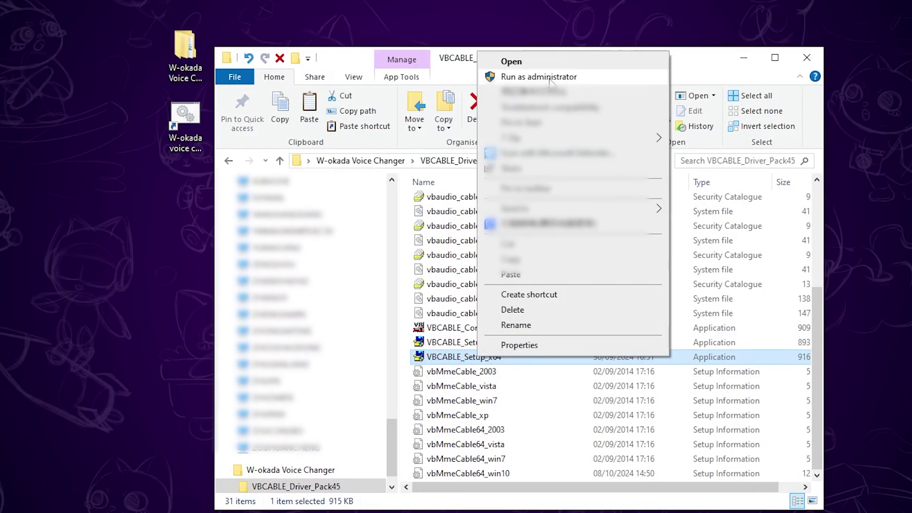
left_click(539, 77)
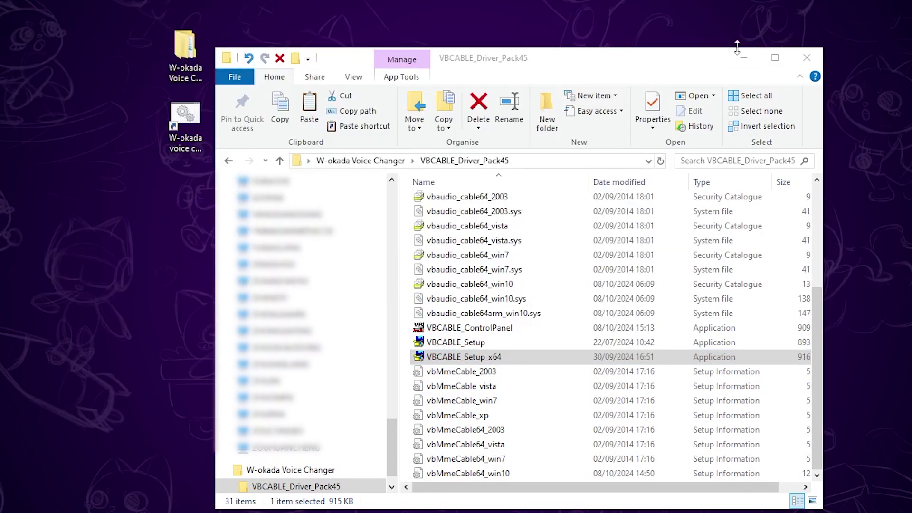
left_click(738, 58)
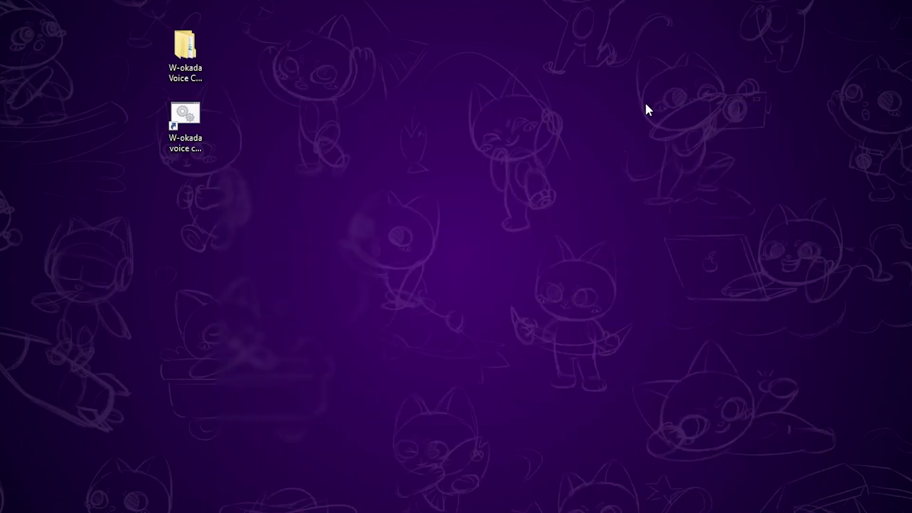
double_click(186, 116)
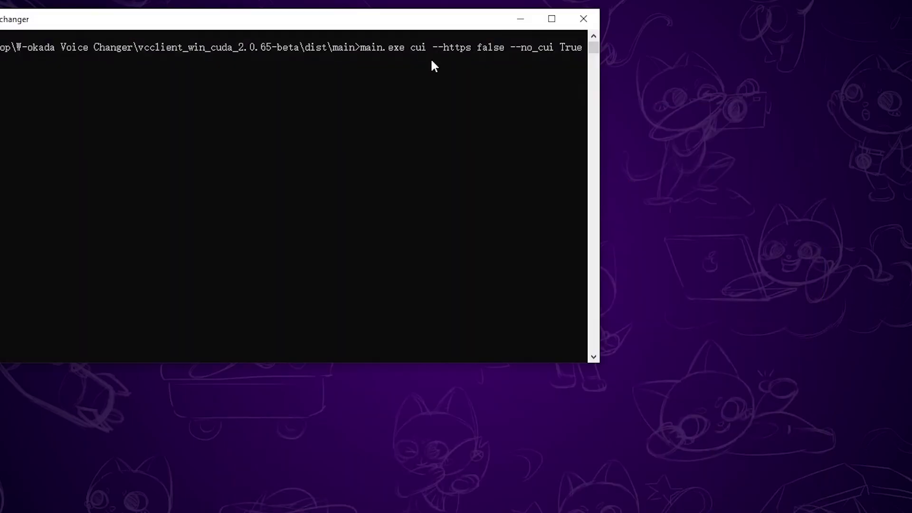
- Move the console aside while main.exe loads and opens the Voice Changer Client
left_click_drag(359, 30, 665, 98)
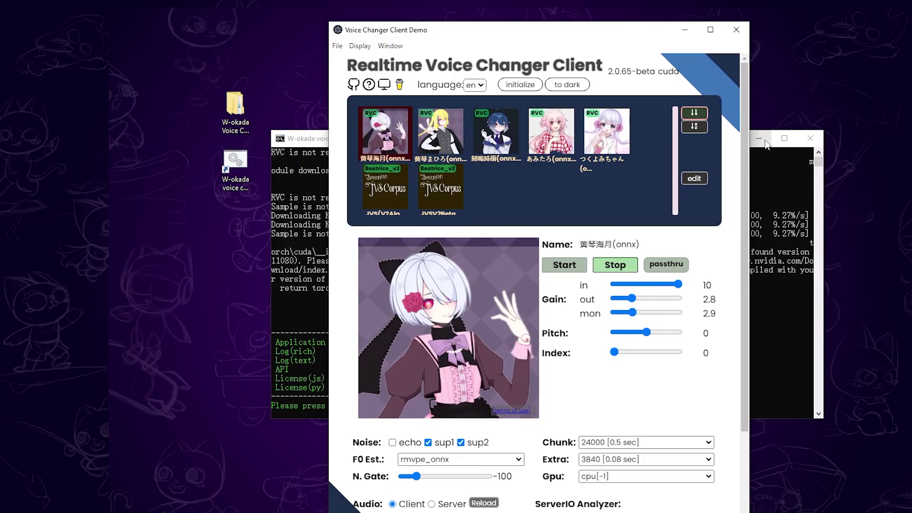
- Dismiss the welcome, then set input Microphone (Realtek), output CABLE Input, monitor Earphone (Realtek)
left_click(765, 142)
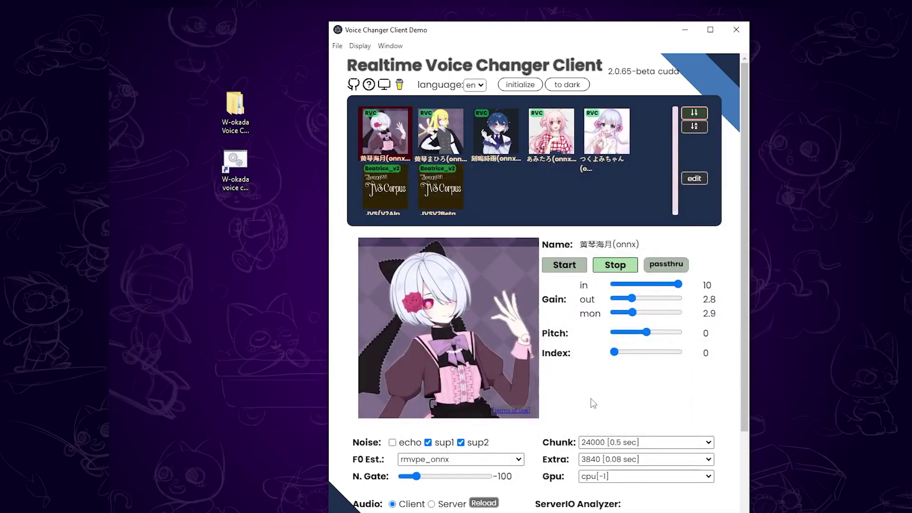
left_click_drag(584, 43, 585, 24)
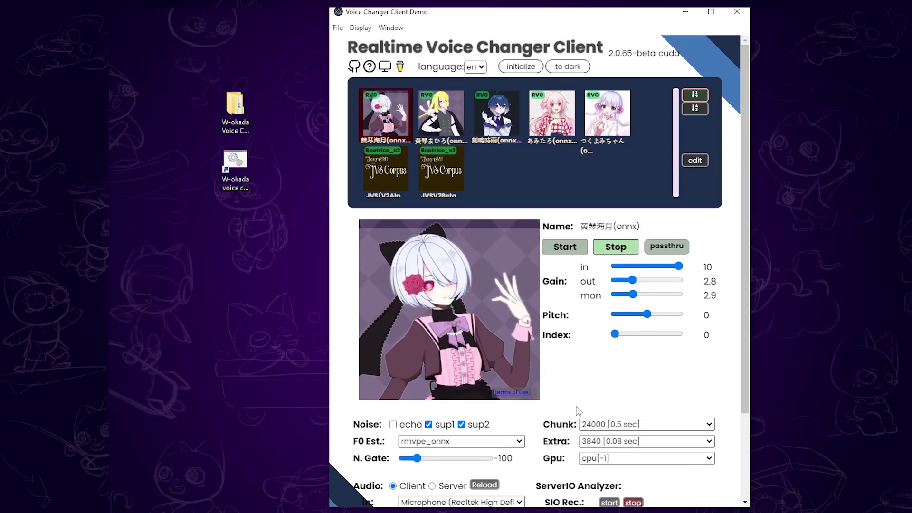
scroll(488, 331, "down", 3)
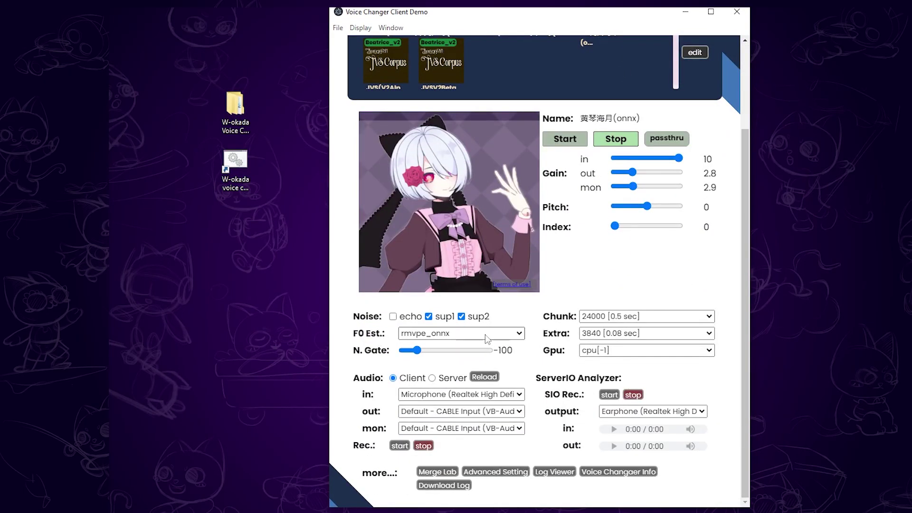
left_click(473, 394)
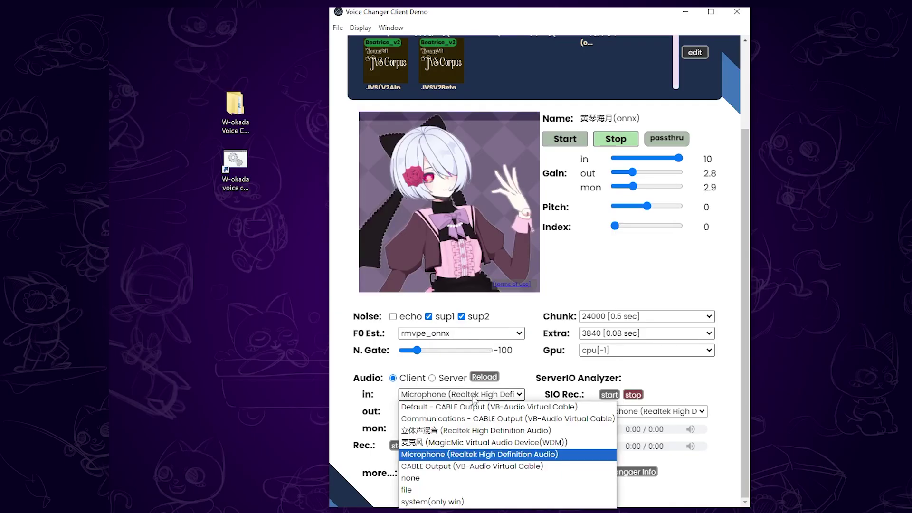
left_click(474, 455)
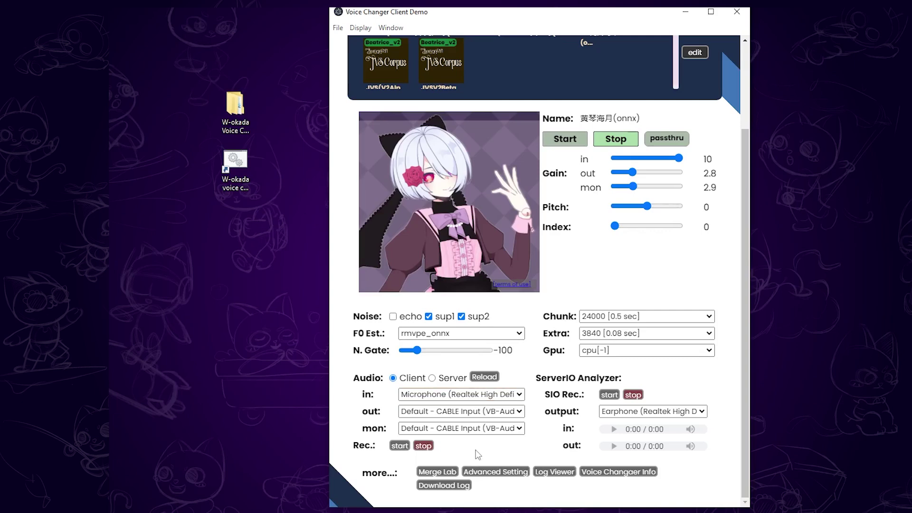
left_click(493, 416)
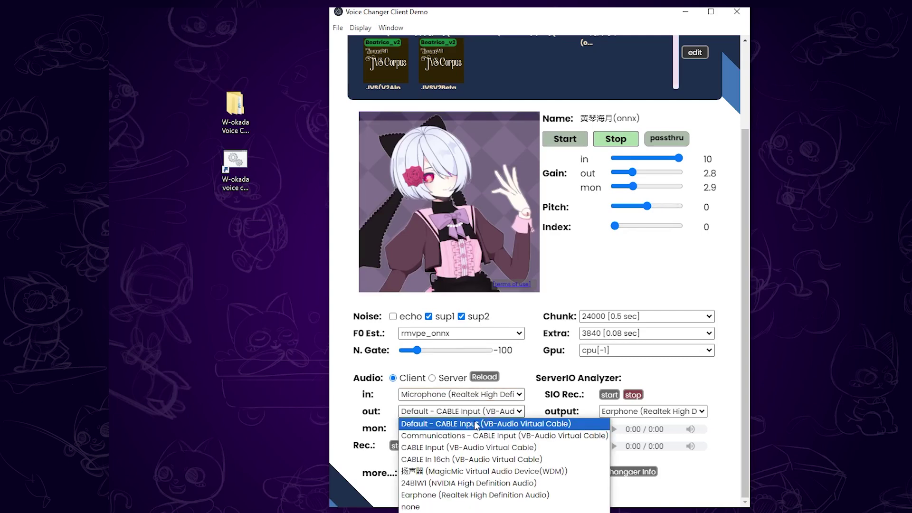
left_click(475, 425)
left_click(451, 429)
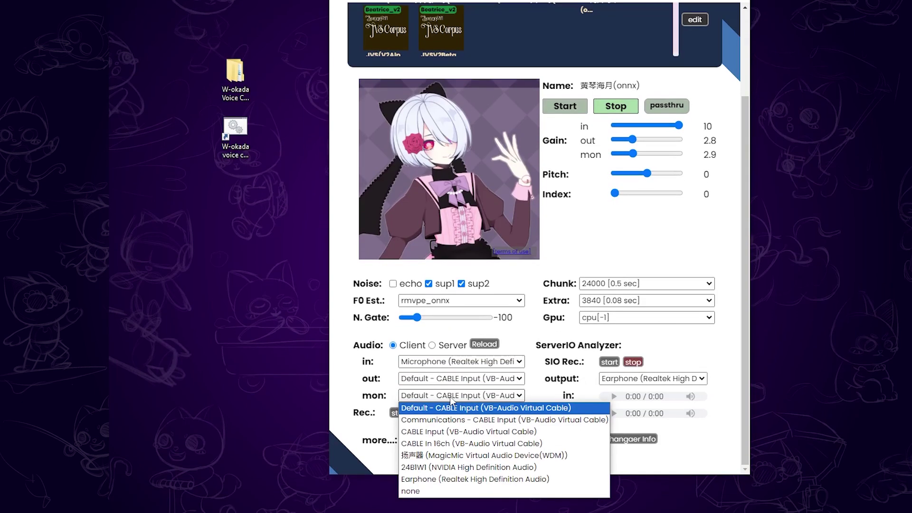
left_click(432, 480)
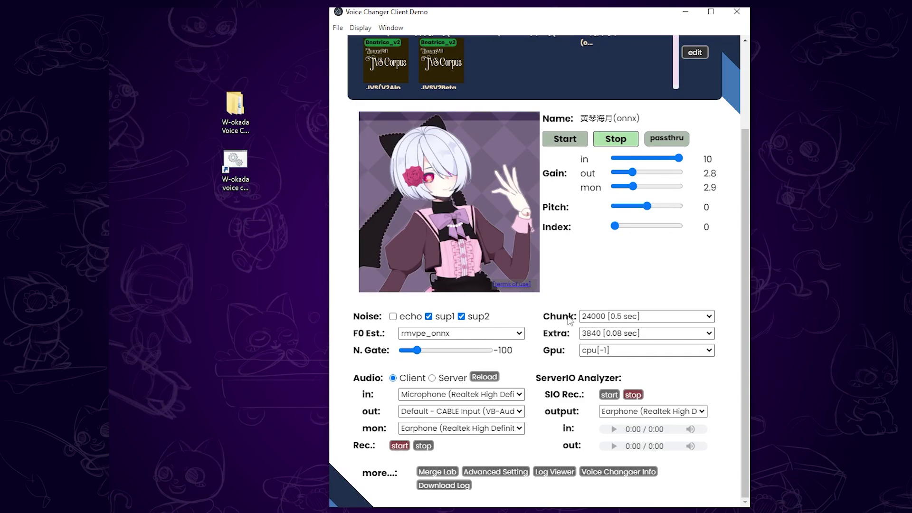
- Keep chunk 24000 (0.5 sec), select GPU NVIDIA GeForce RTX 3060[1], and raise pitch to 15
left_click(623, 320)
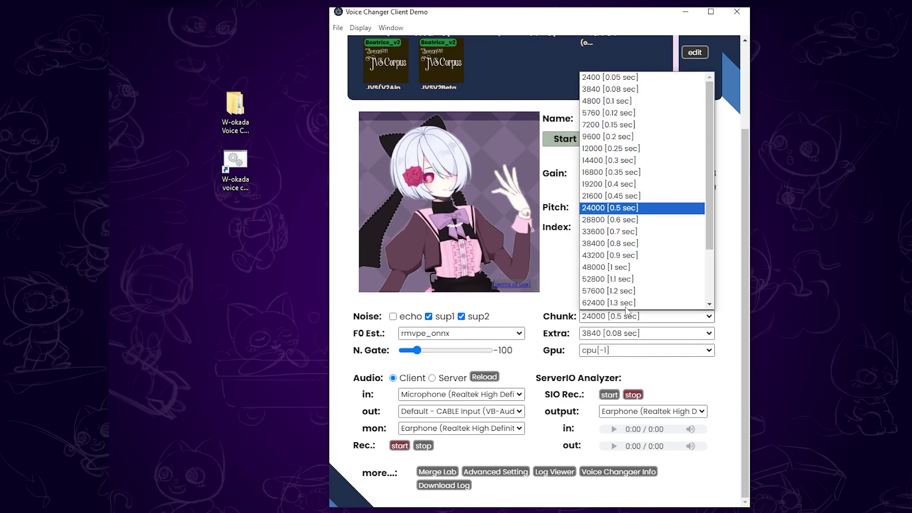
left_click(640, 211)
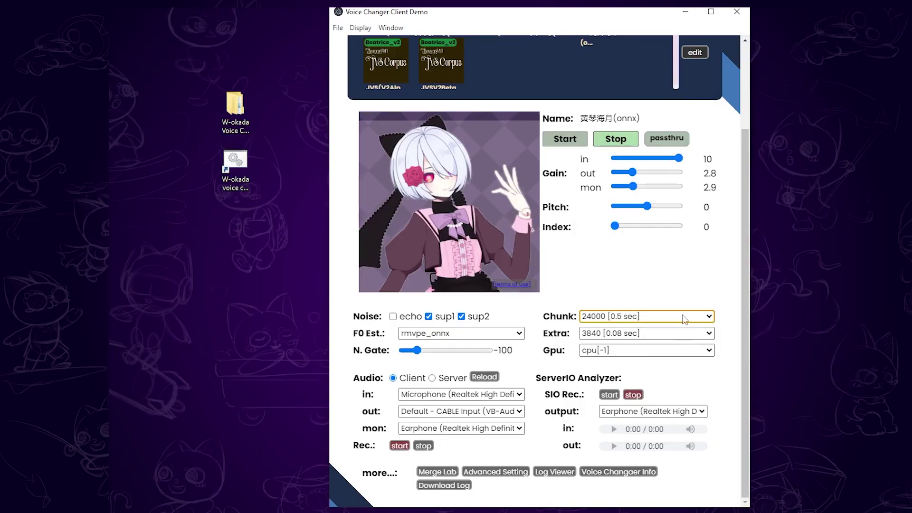
left_click(650, 351)
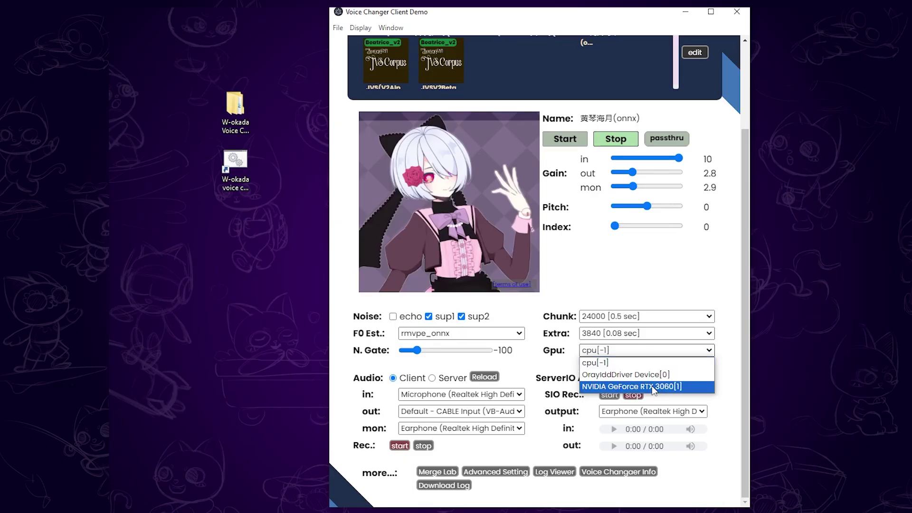
left_click(608, 386)
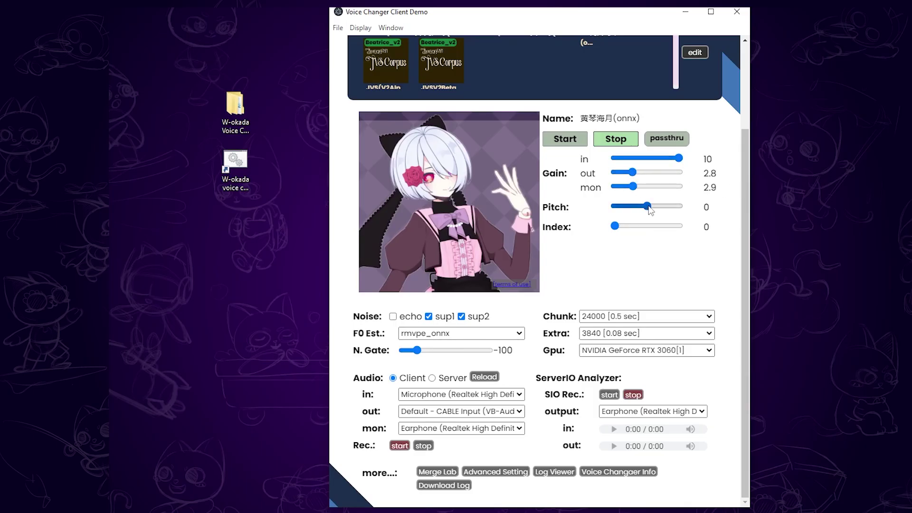
mouse_move(648, 209)
left_mouse_down()
mouse_move(663, 212)
mouse_move(639, 214)
mouse_move(649, 214)
left_mouse_up()
- Try the つくよみちゃん model, then load the あみたろ(onnx) voice model
scroll(607, 278, "up", 3)
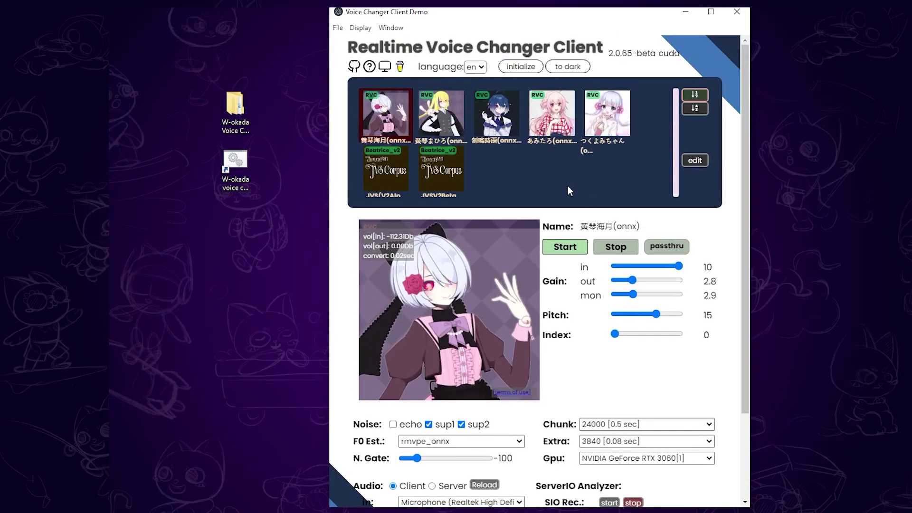
left_click(595, 124)
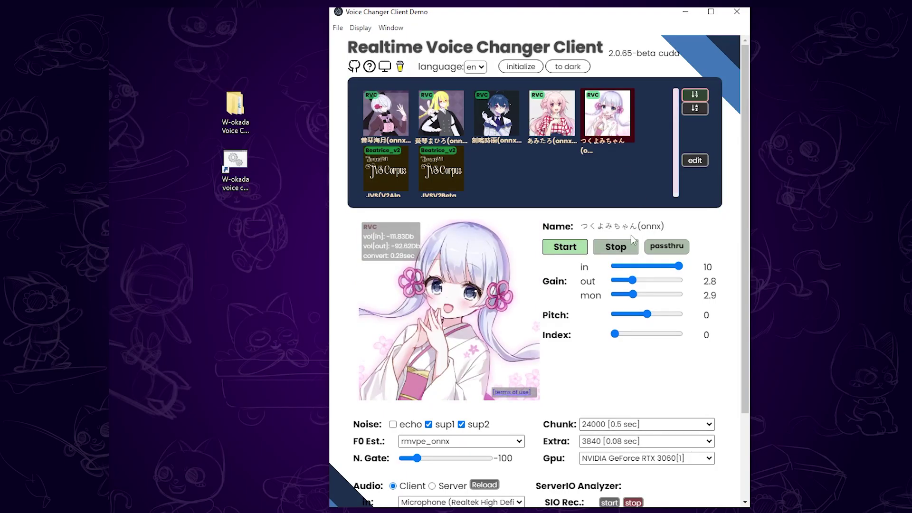
left_click(549, 133)
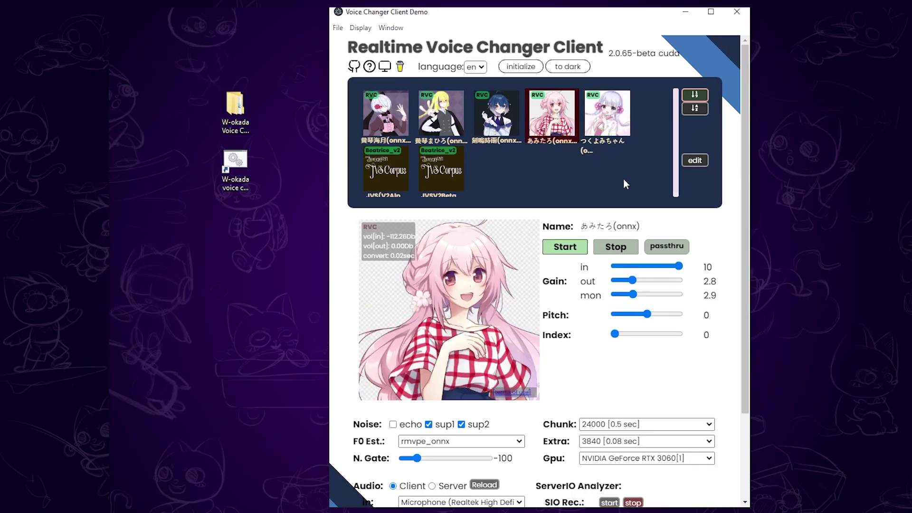
- In an empty slot, select 'Alastor v2 (Hazbin Hotel) (2).pth' as the model file
left_click(695, 160)
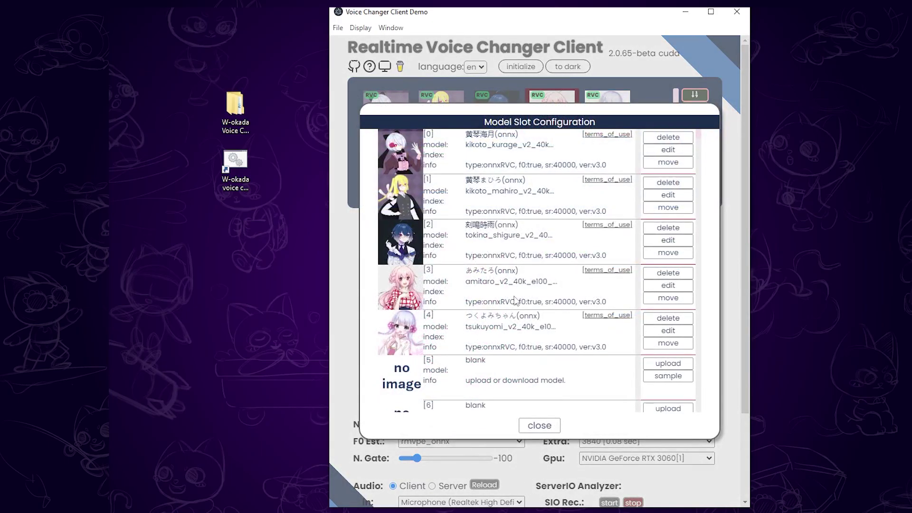
scroll(517, 299, "down", 2)
left_click(672, 252)
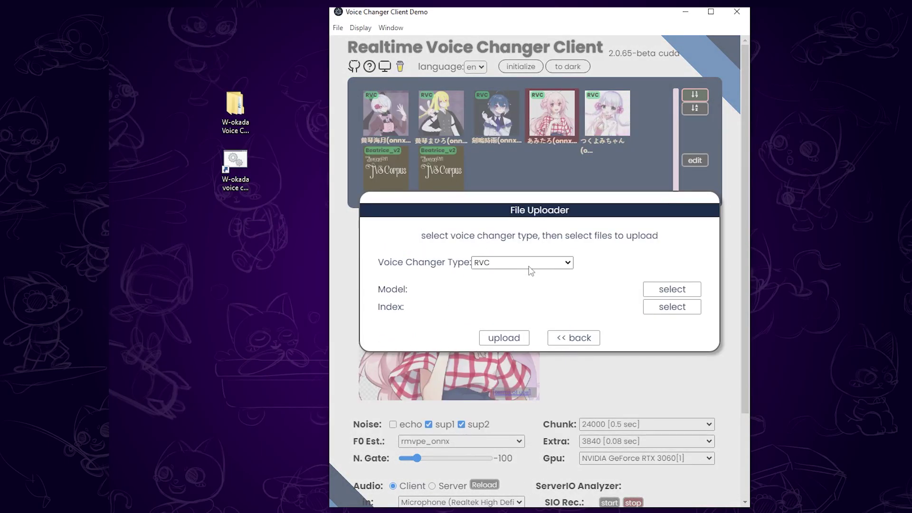
left_click(669, 290)
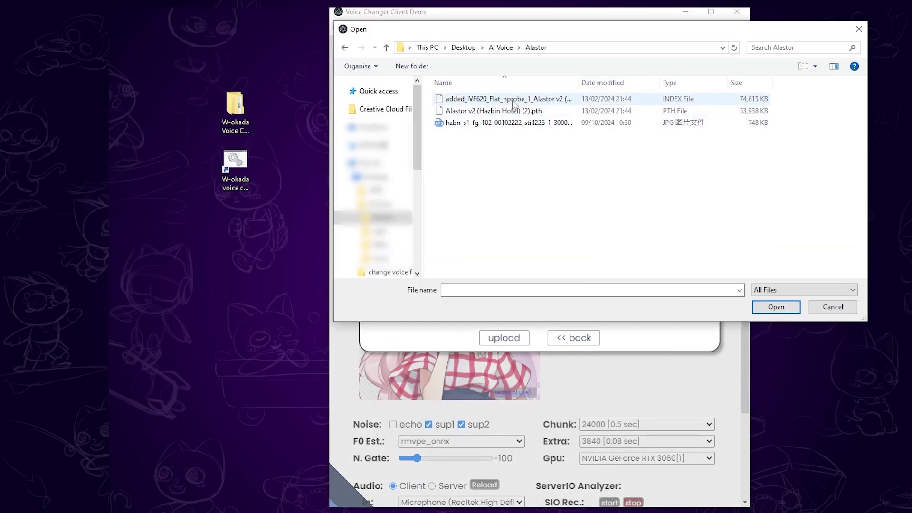
left_click(560, 110)
left_click(776, 309)
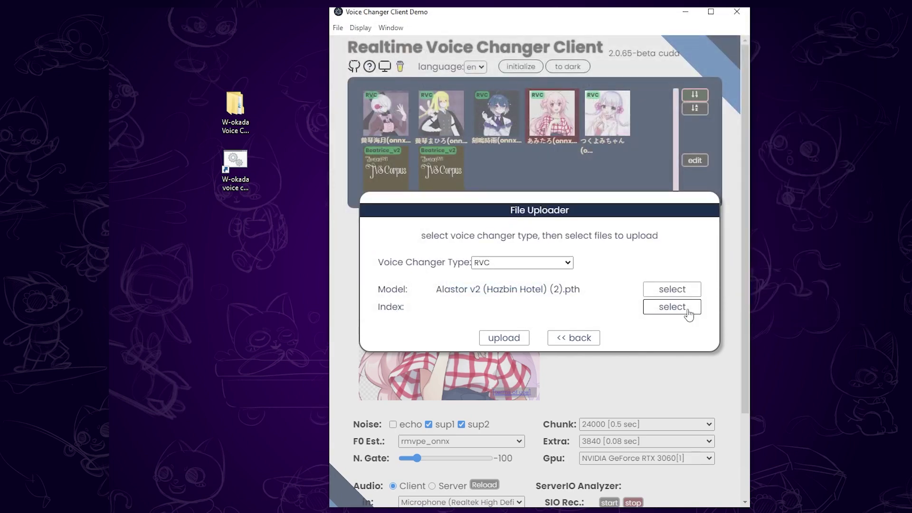
- Add the matching Alastor .index file and upload the model with its index
left_click(686, 308)
left_click(503, 99)
left_click(775, 307)
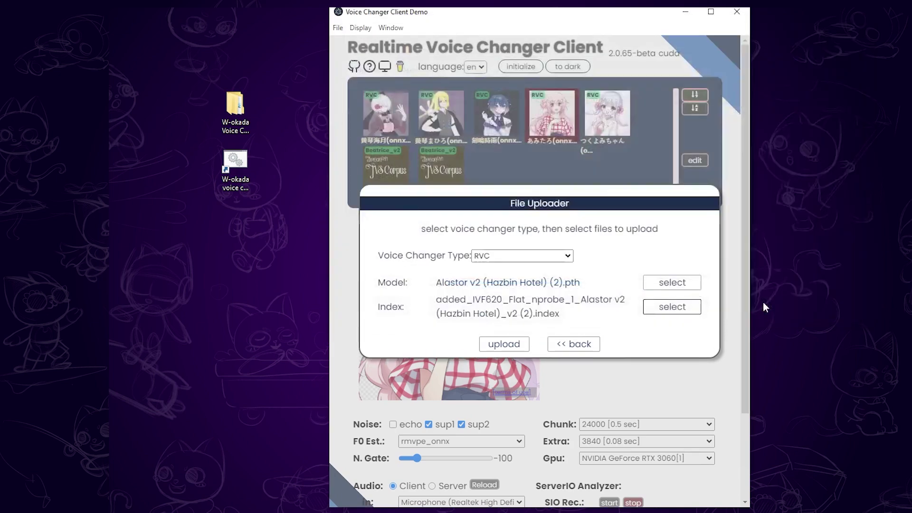
left_click(503, 349)
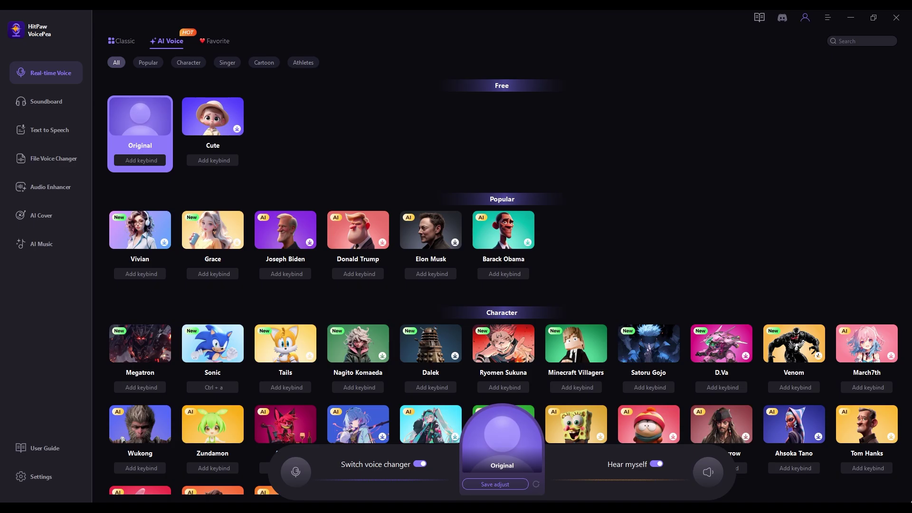
- Scroll down through the character voices in HitPaw VoicePea's AI Voice library
scroll(509, 285, "down", 5)
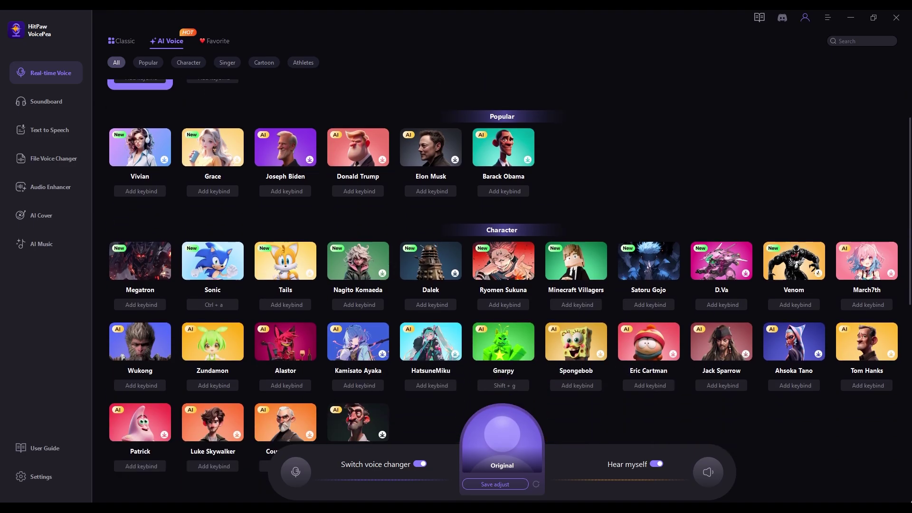
scroll(509, 285, "down", 5)
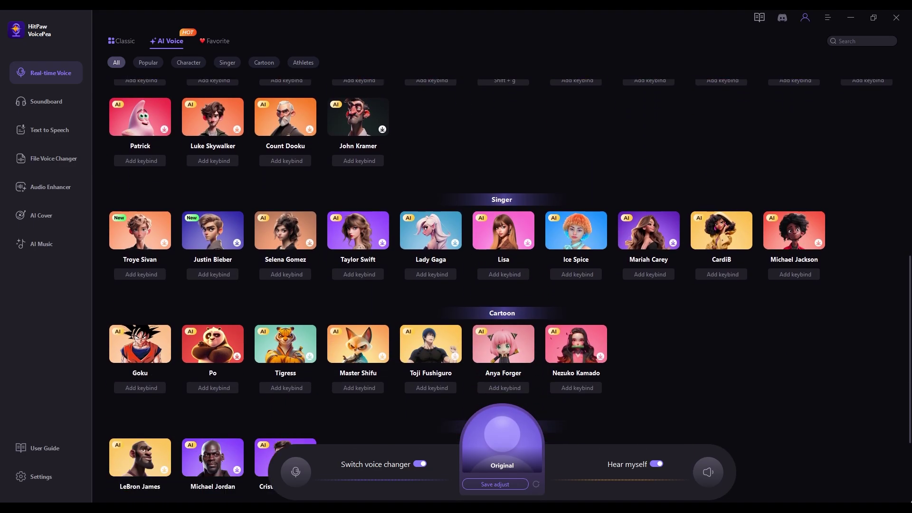
scroll(722, 161, "down", 2)
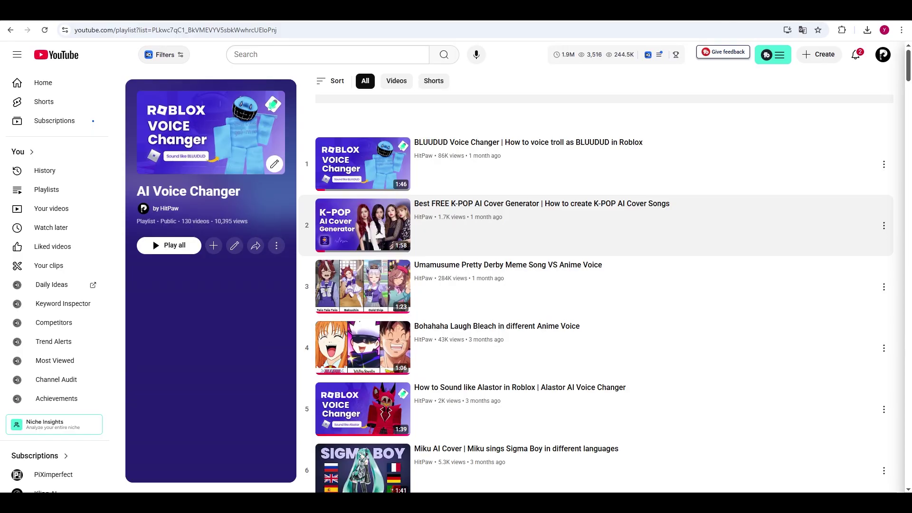
- Scroll the 130-video playlist down to tutorials such as Shrek and Villager
scroll(569, 223, "down", 4)
scroll(570, 223, "down", 7)
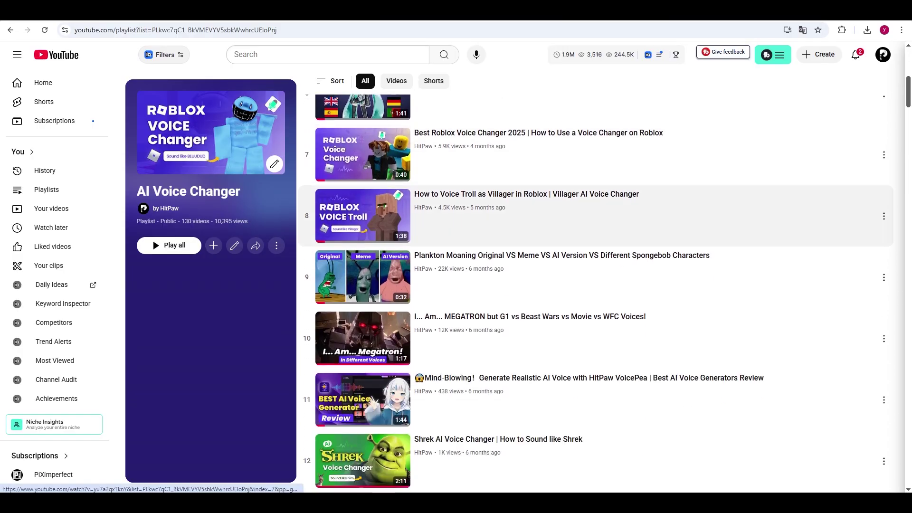